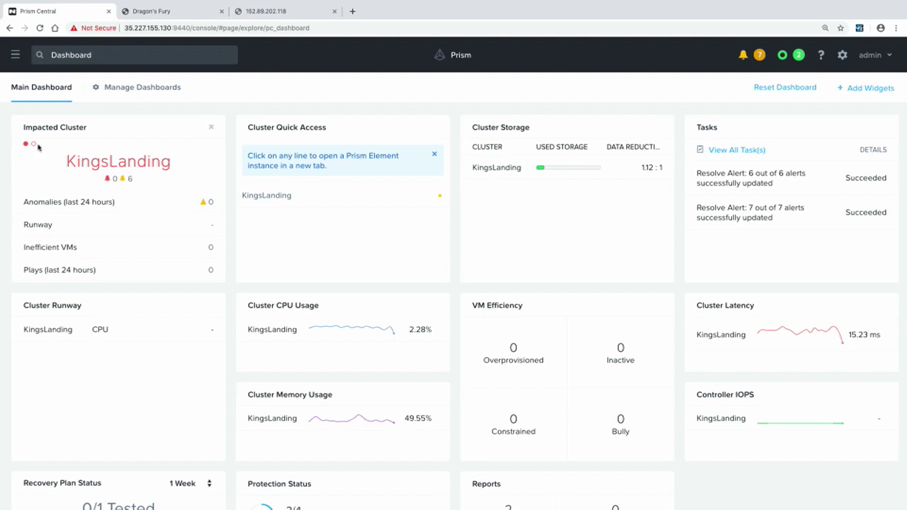
- Review the KingsLanding cluster's summary and its Prism Element dashboard, and view the list of VMs in Prism Central
left_click(107, 164)
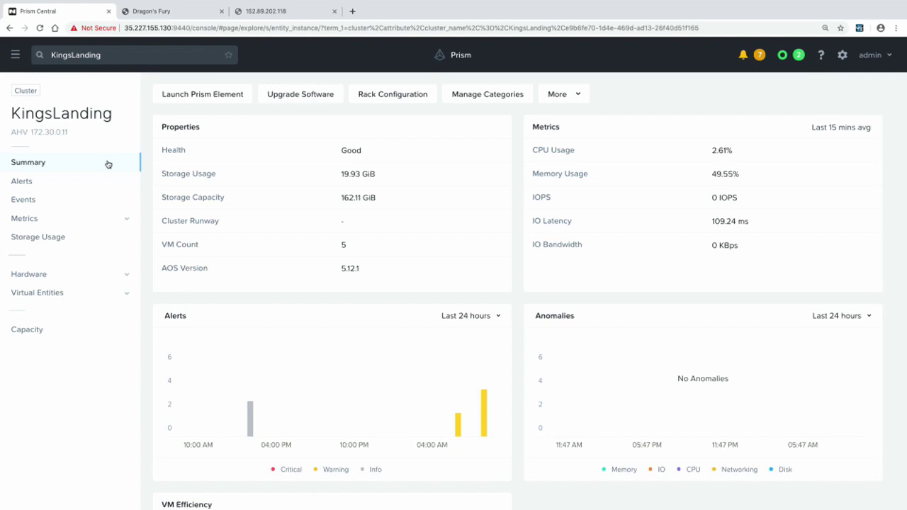
left_click(208, 100)
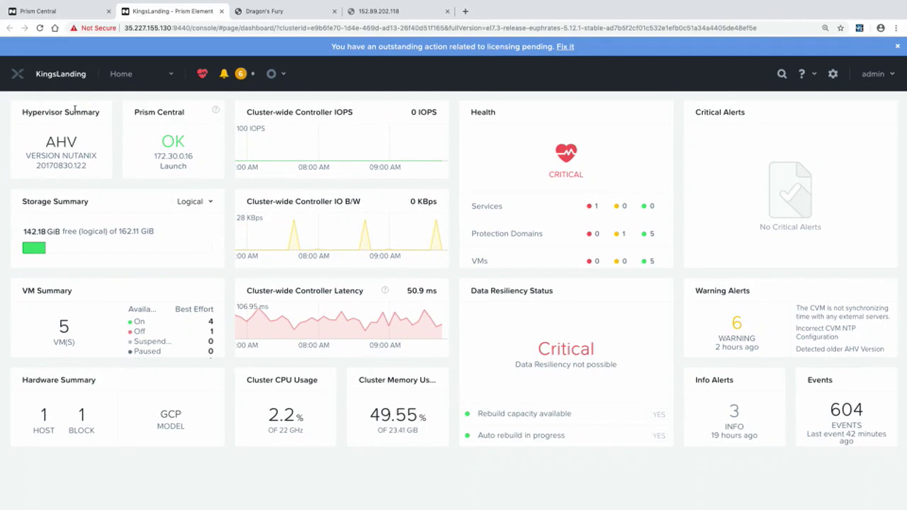
left_click(44, 13)
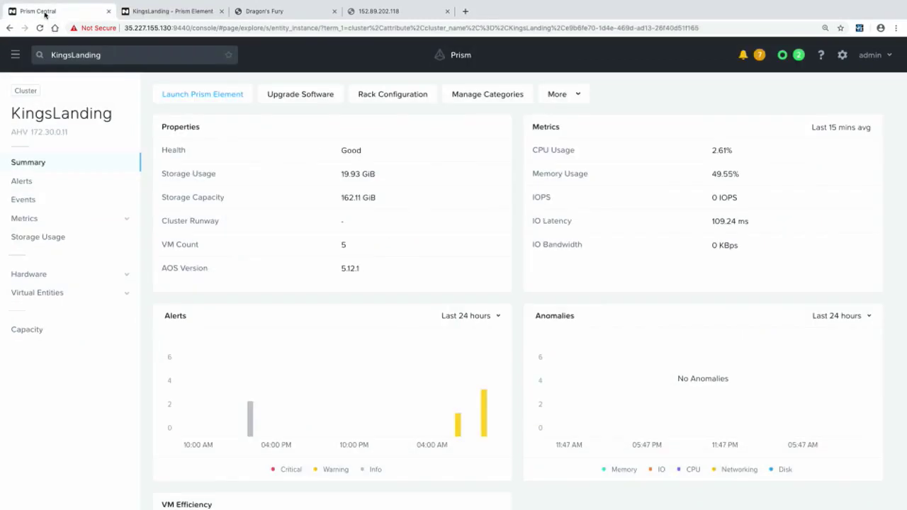
left_click(15, 55)
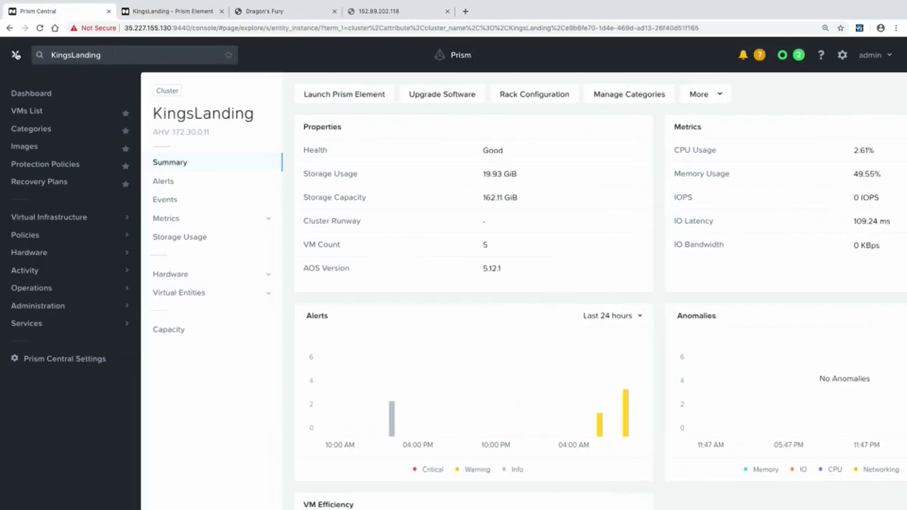
left_click(26, 111)
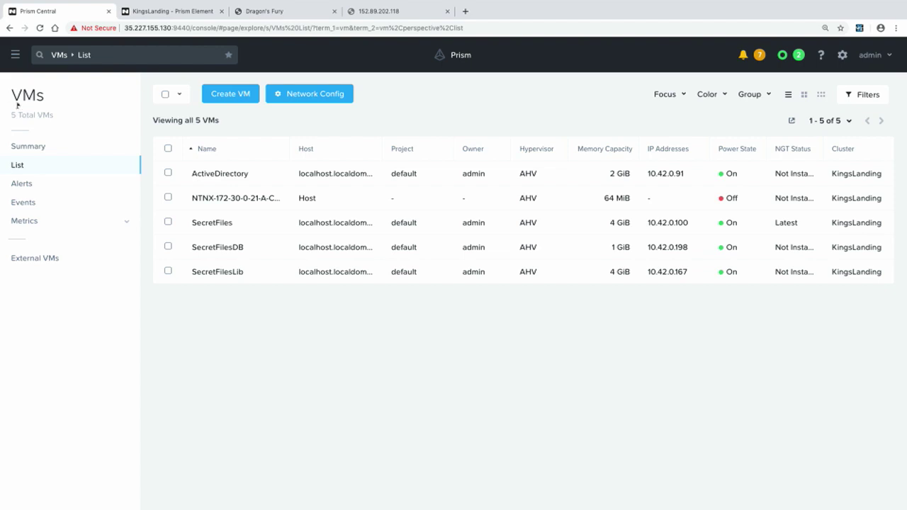
- Open the SecretFiles_1_min_RPO protection policy for updating to view its settings
left_click(15, 56)
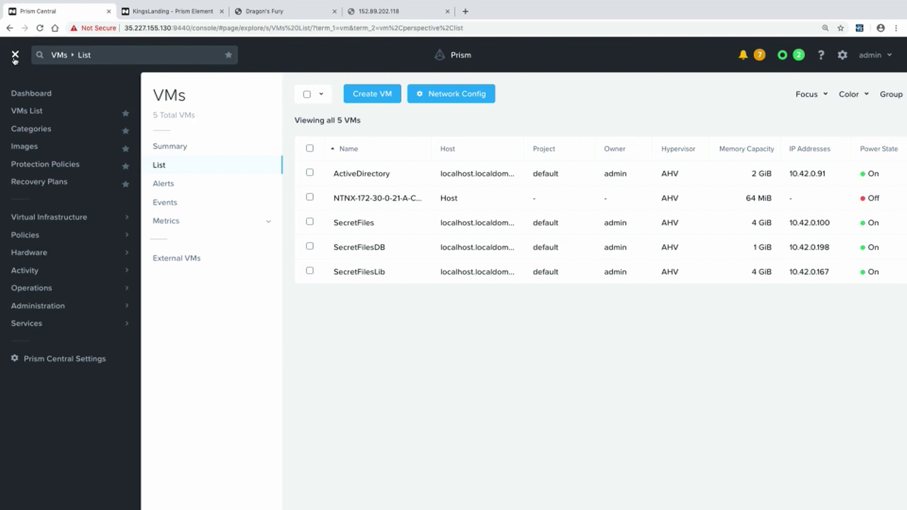
left_click(28, 166)
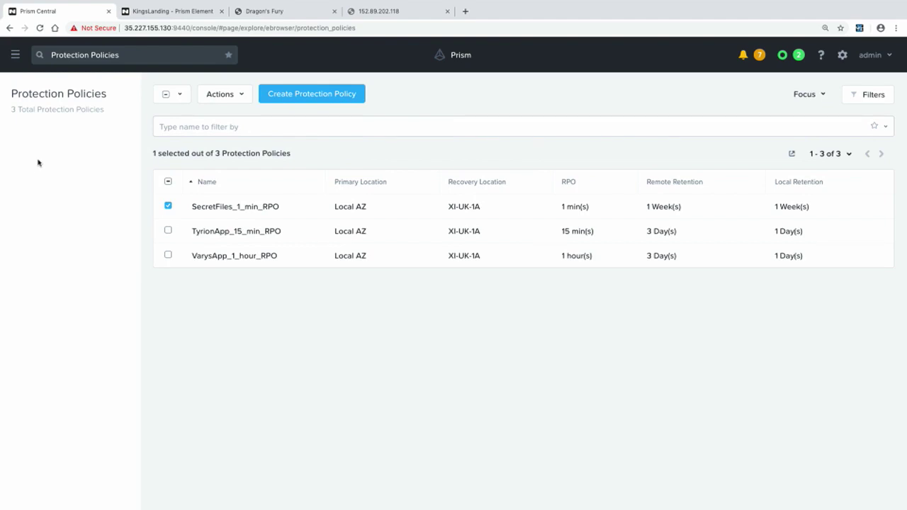
left_click(214, 97)
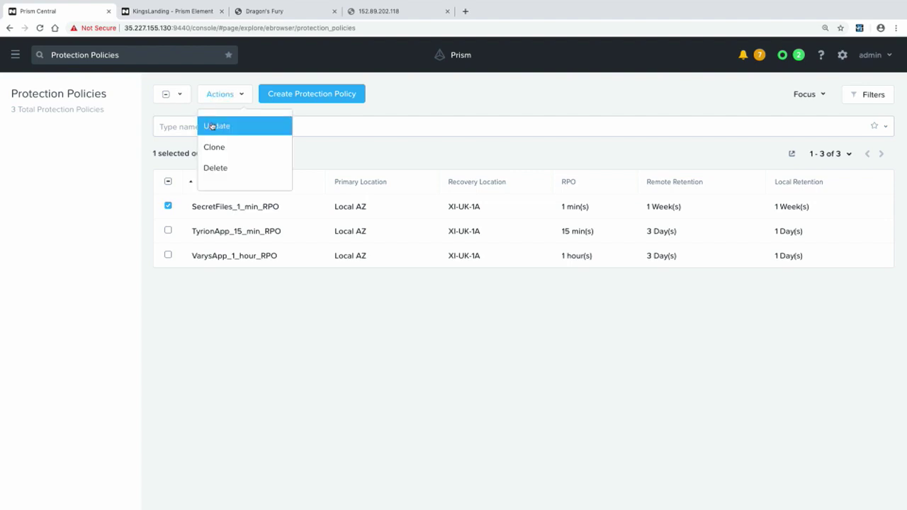
left_click(212, 126)
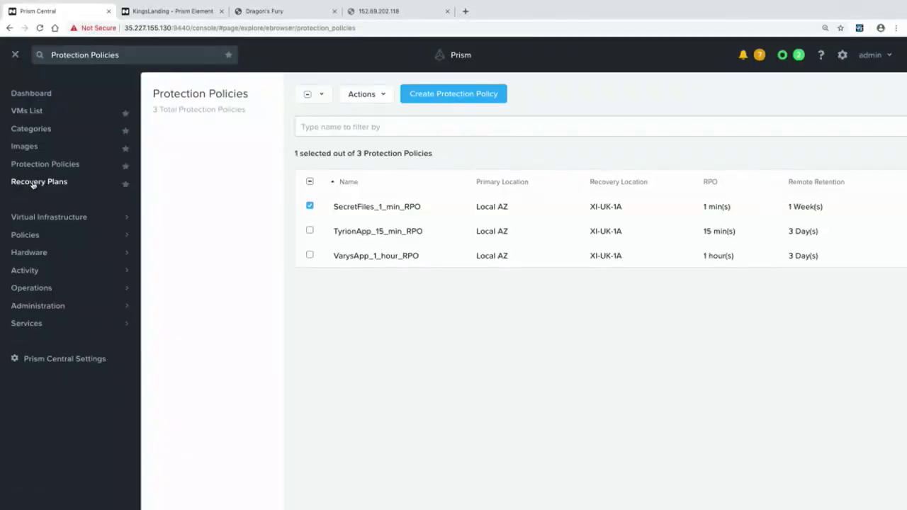
- Open the SecretFilesRP recovery plan and examine the stages of its power-on sequence
left_click(32, 182)
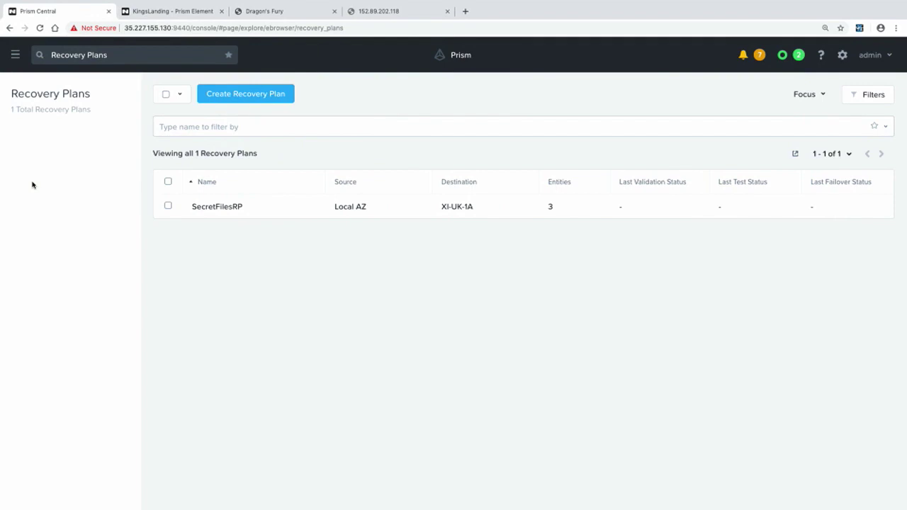
left_click(217, 207)
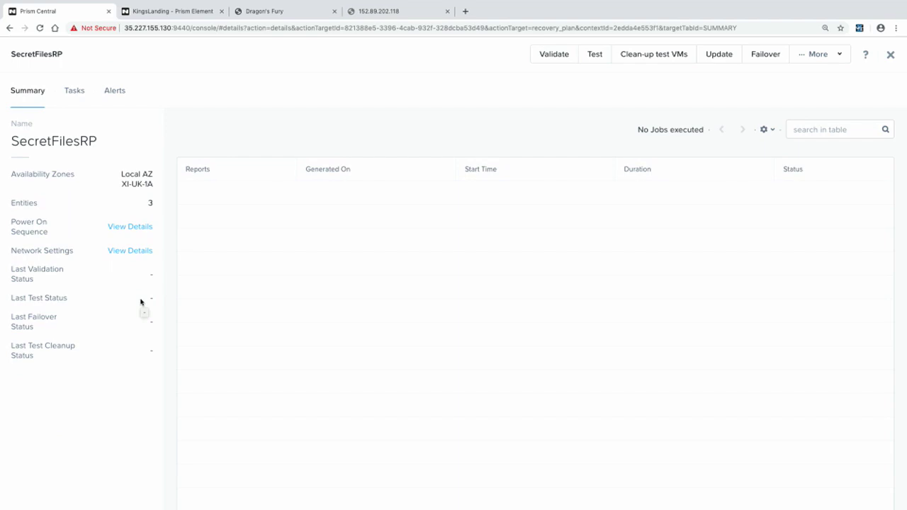
left_click(130, 227)
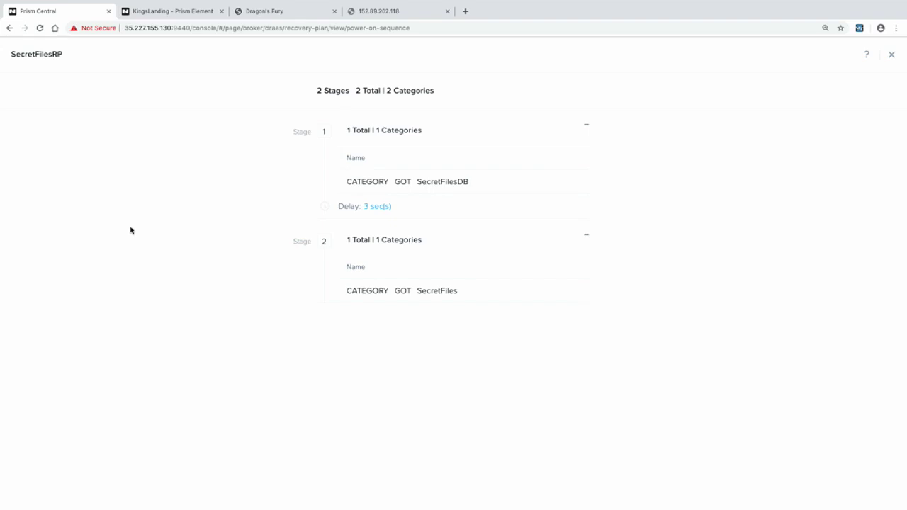
left_click(892, 56)
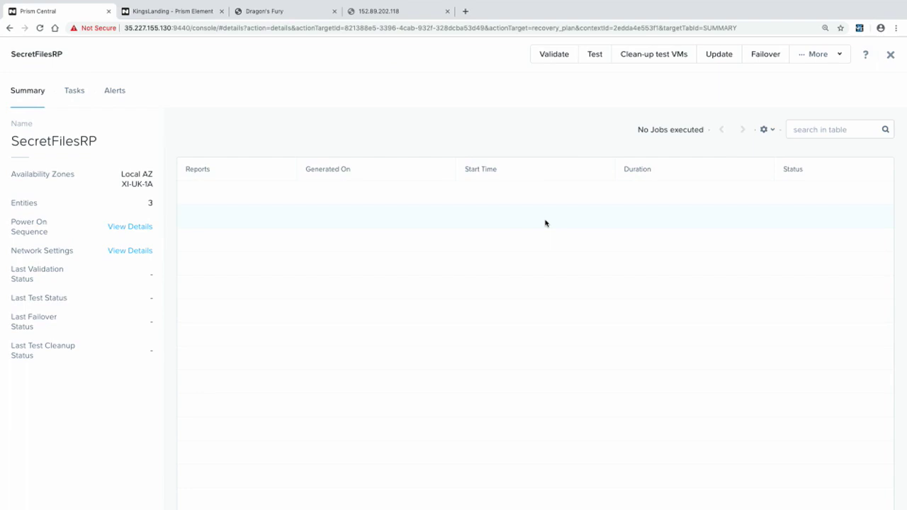
- Examine the SecretFilesRP plan's network settings and floating IP assignments, and close the plan
left_click(129, 252)
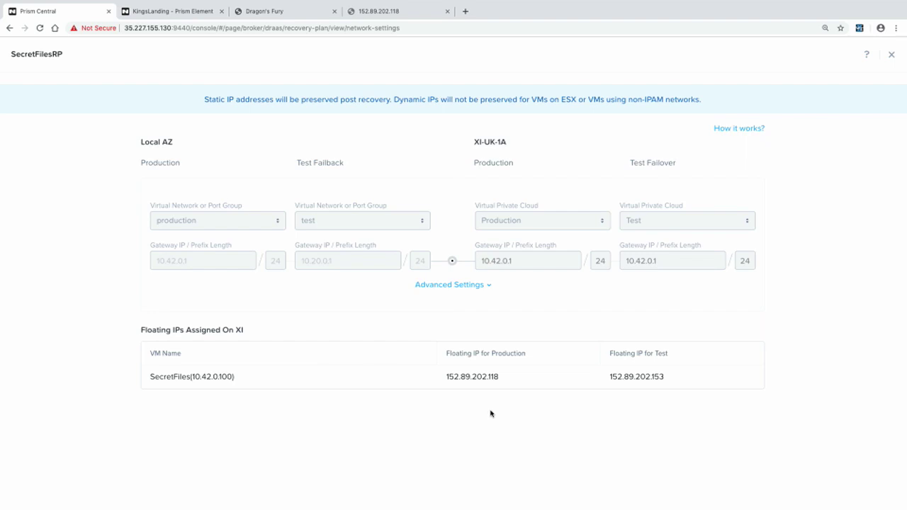
left_click(891, 56)
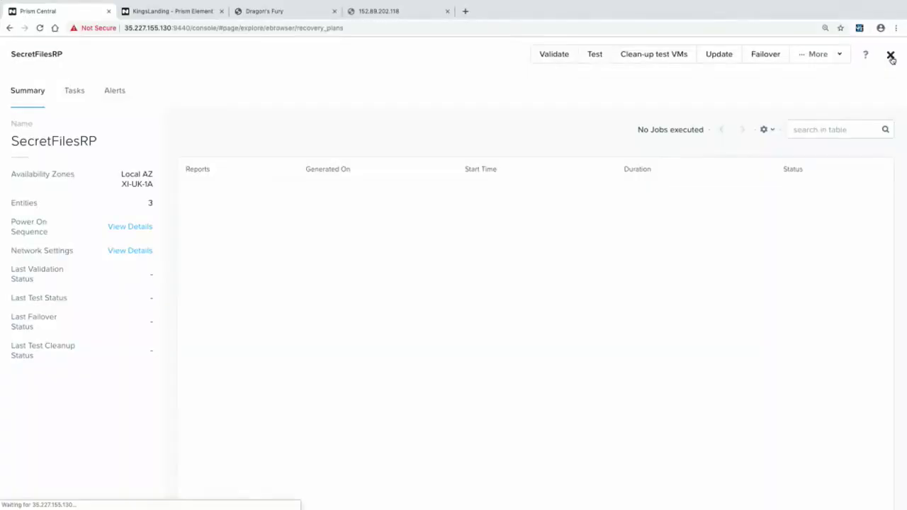
left_click(890, 57)
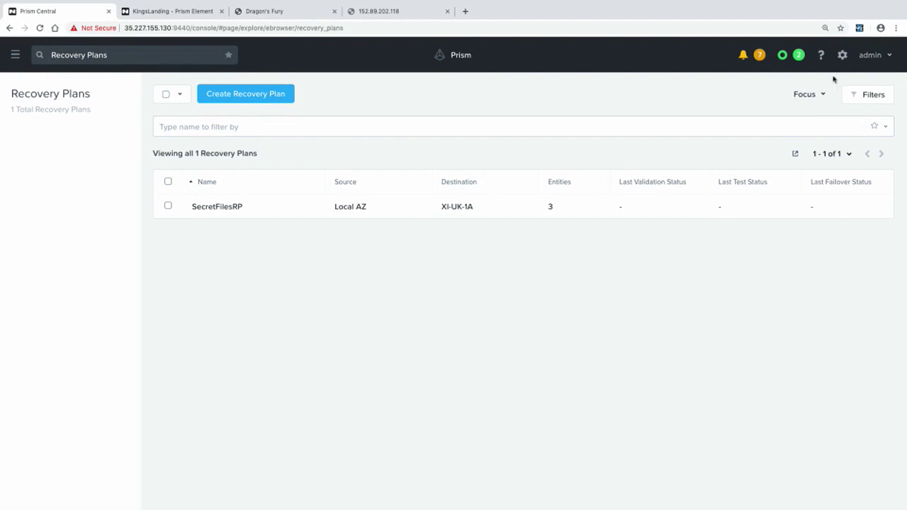
- Go to the paired Xi Cloud Services from the Prism Central settings and explore its entities
left_click(842, 56)
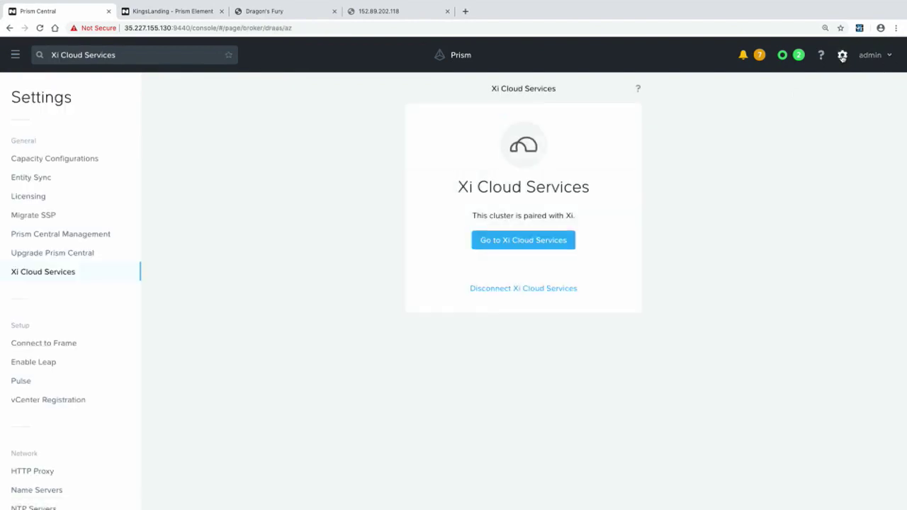
left_click(510, 241)
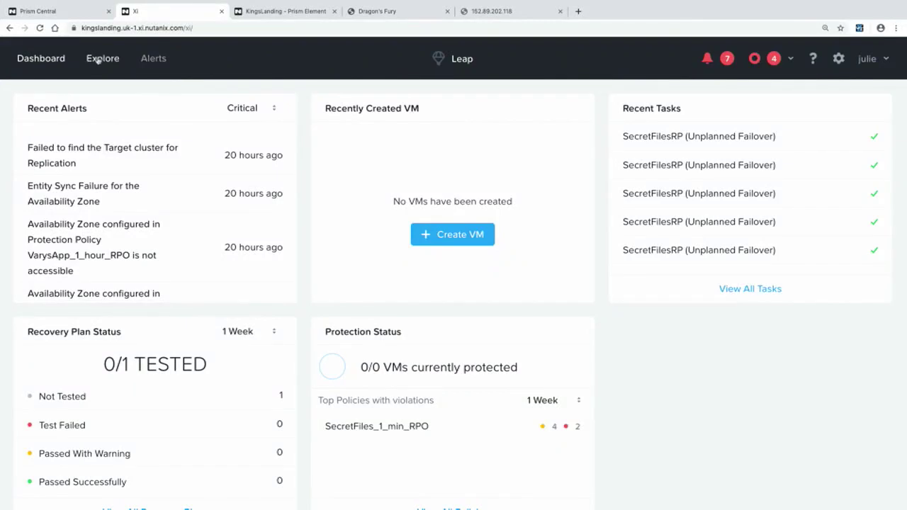
left_click(98, 62)
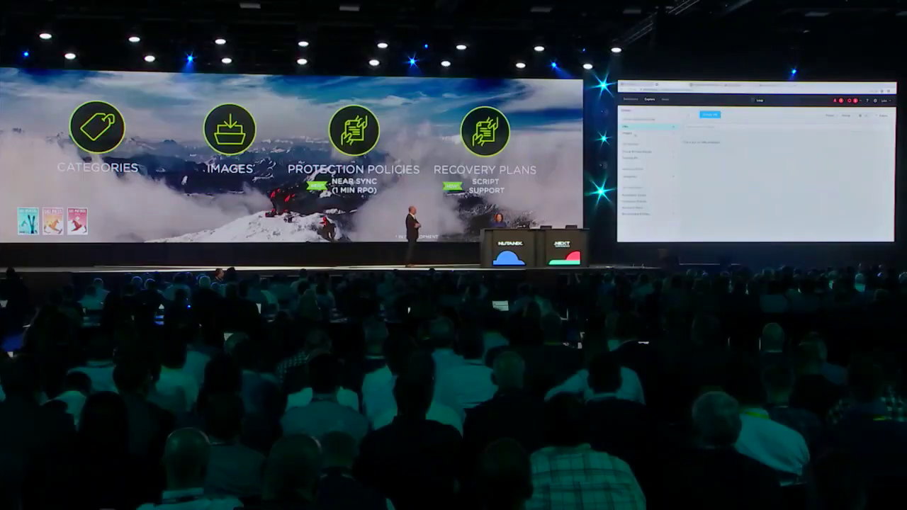
- Examine the recovery points and ongoing replication of SecretFiles among the recoverable entities
left_click(639, 213)
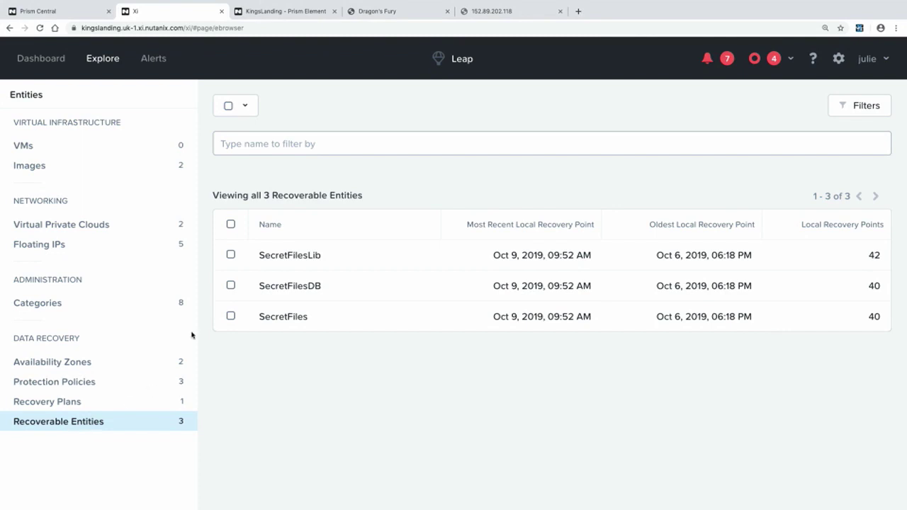
left_click(262, 322)
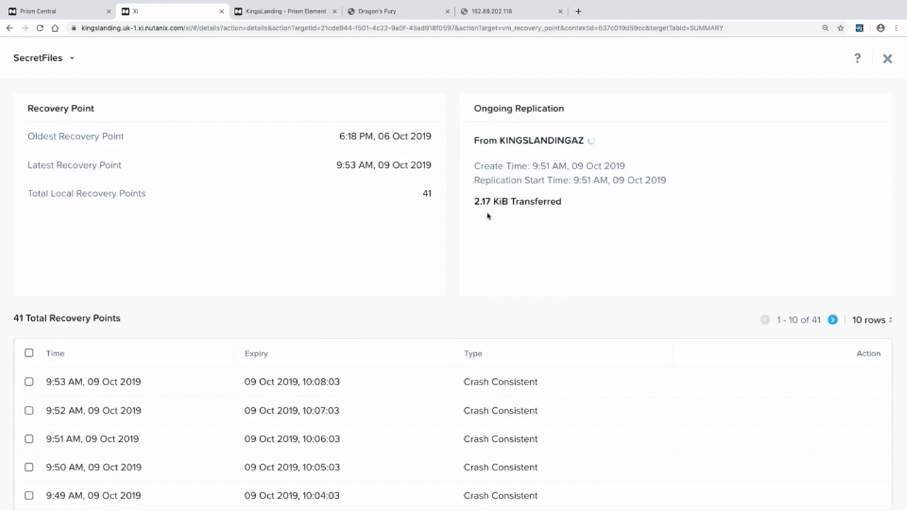
left_click(886, 61)
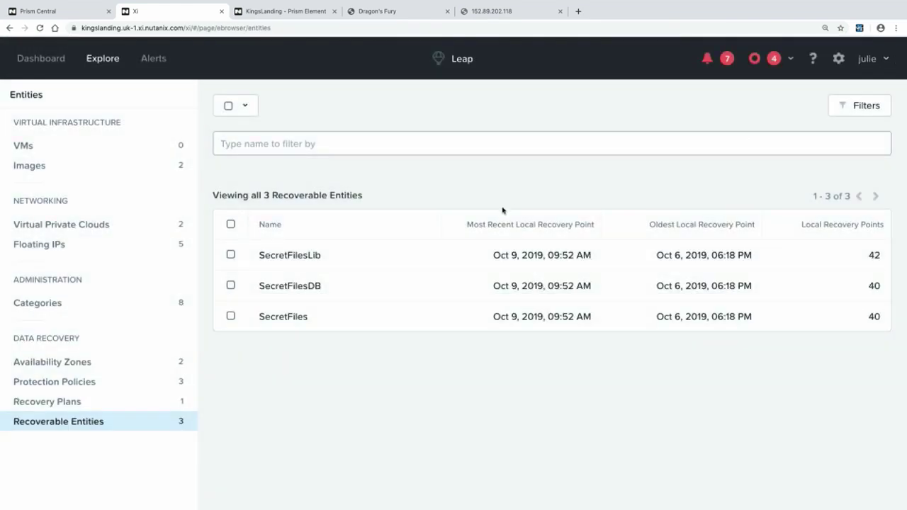
- Select the SecretFilesRP recovery plan in Xi and view the actions available for it
left_click(50, 405)
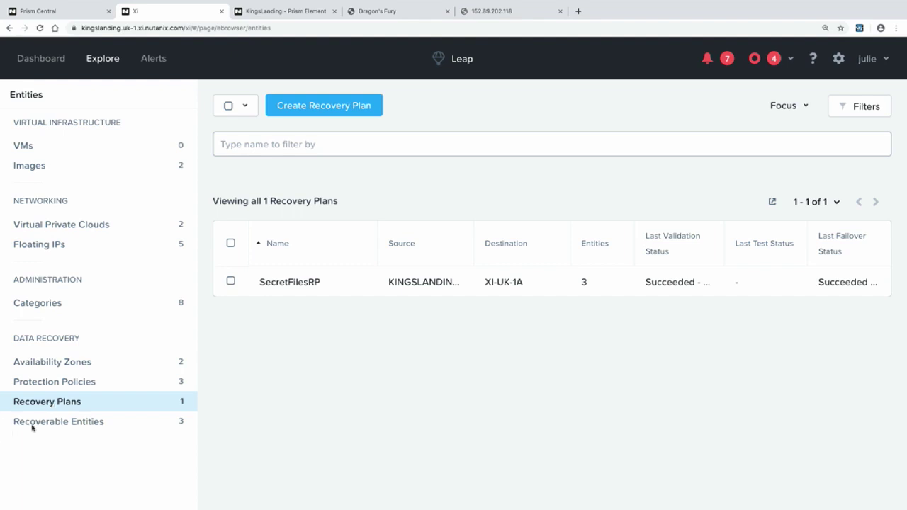
left_click(230, 282)
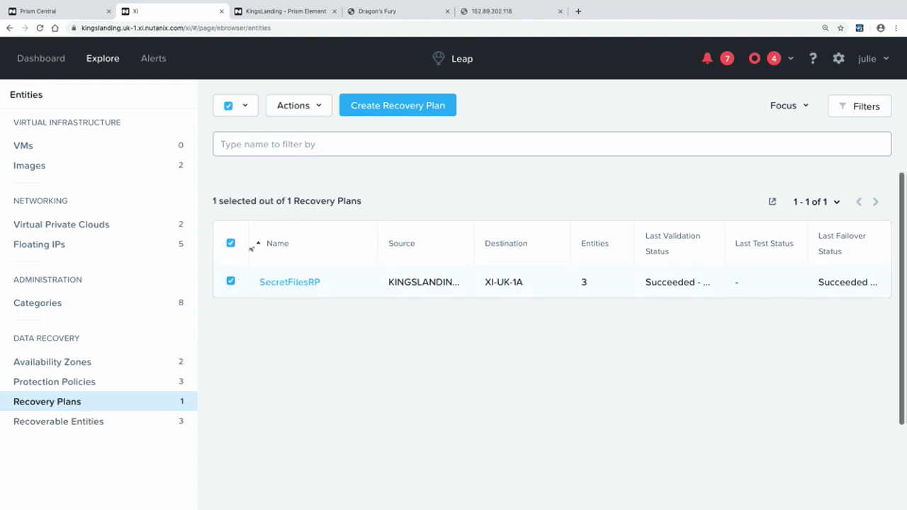
left_click(290, 111)
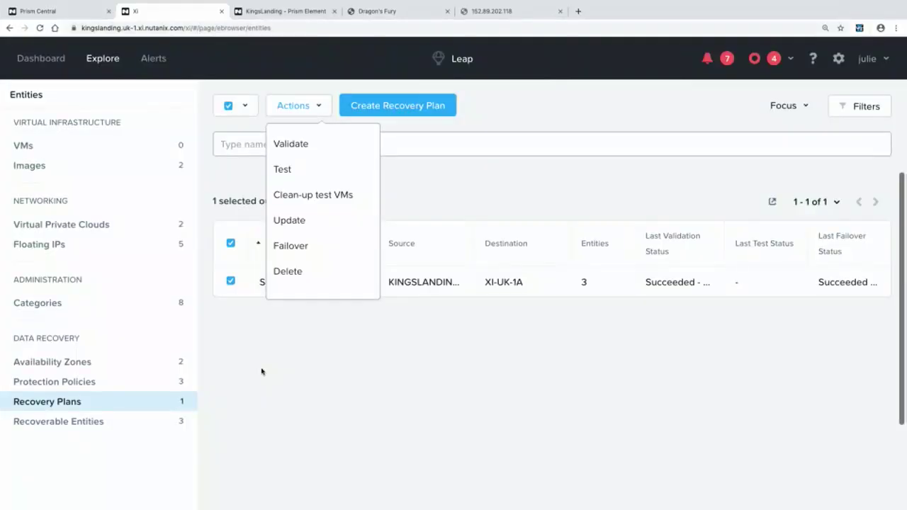
left_click(261, 371)
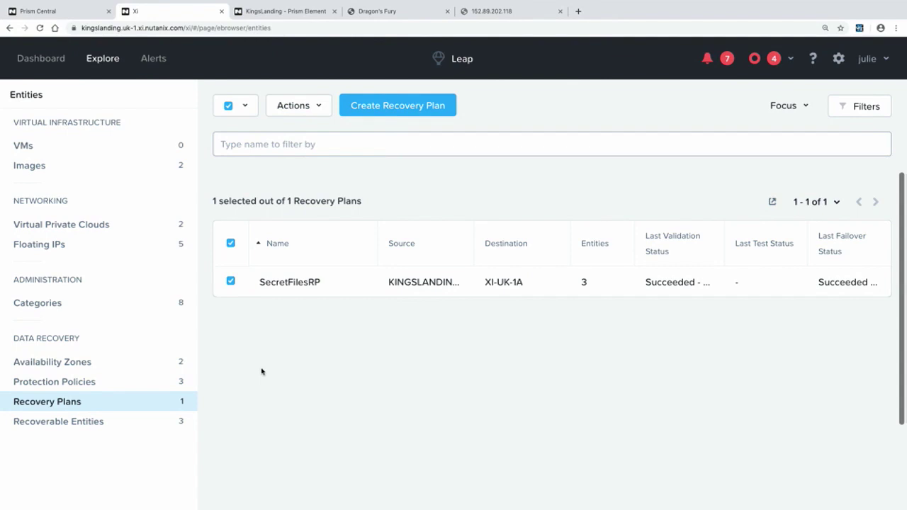
- Check the availability zones' connectivity status before and after visiting the Dragon's Fury page
left_click(93, 366)
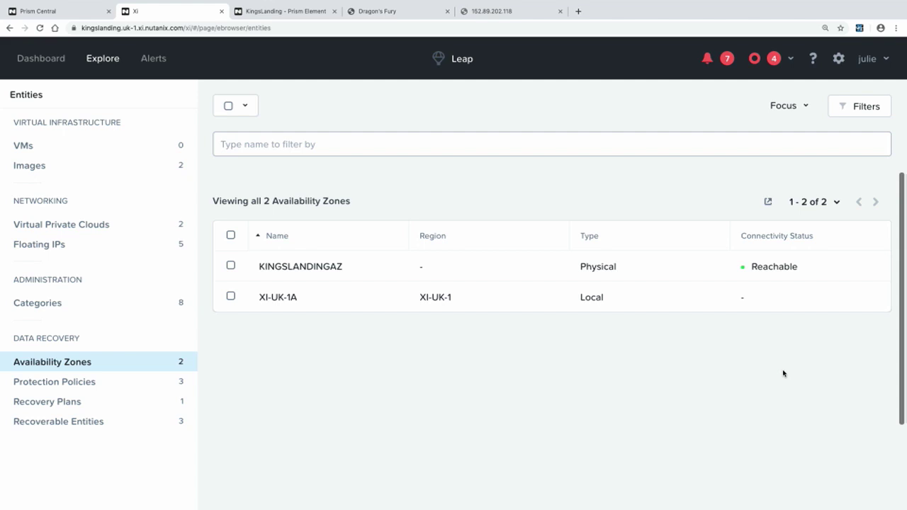
left_click(385, 11)
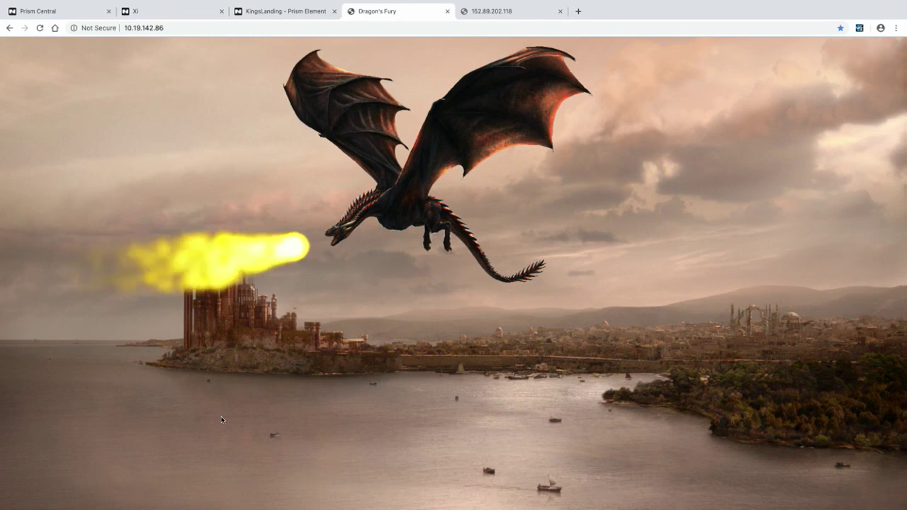
left_click(170, 12)
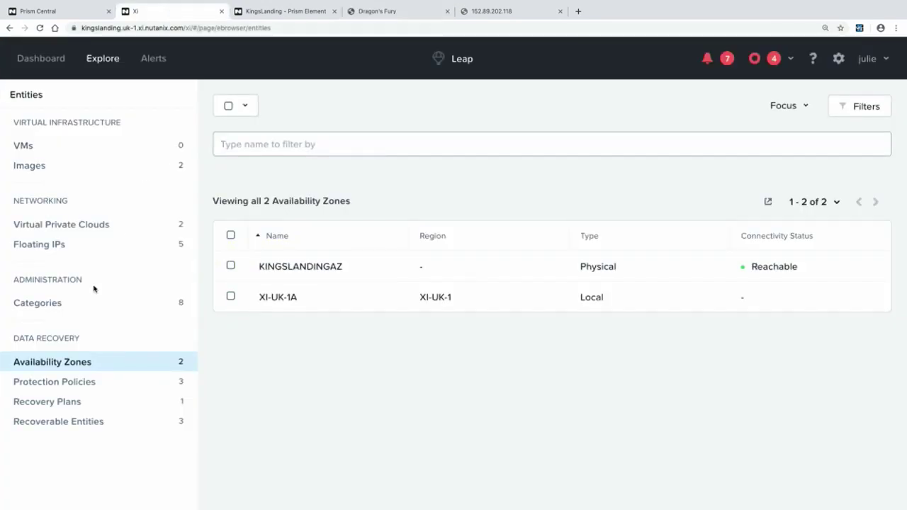
left_click(39, 369)
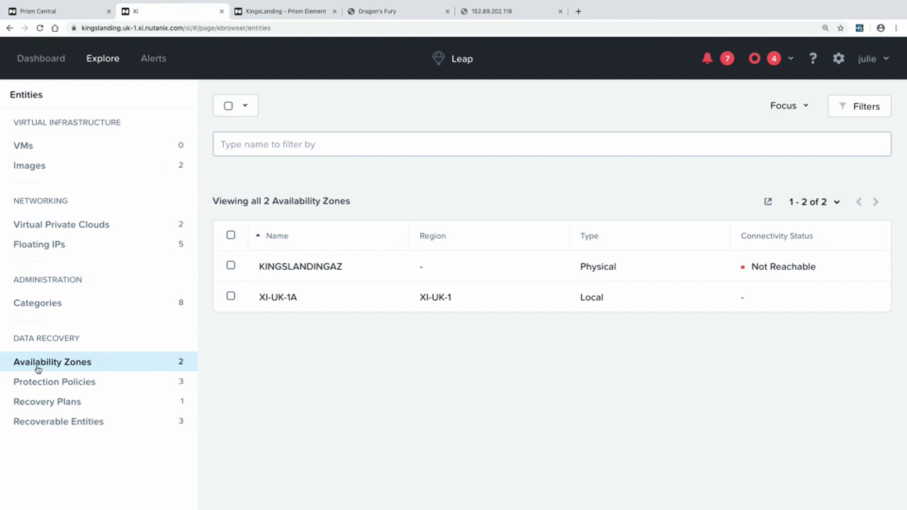
- Run an unplanned failover of the SecretFilesRP recovery plan from KINGSLANDINGAZ to XI-UK-1A, recovering from the latest recovery point
left_click(46, 402)
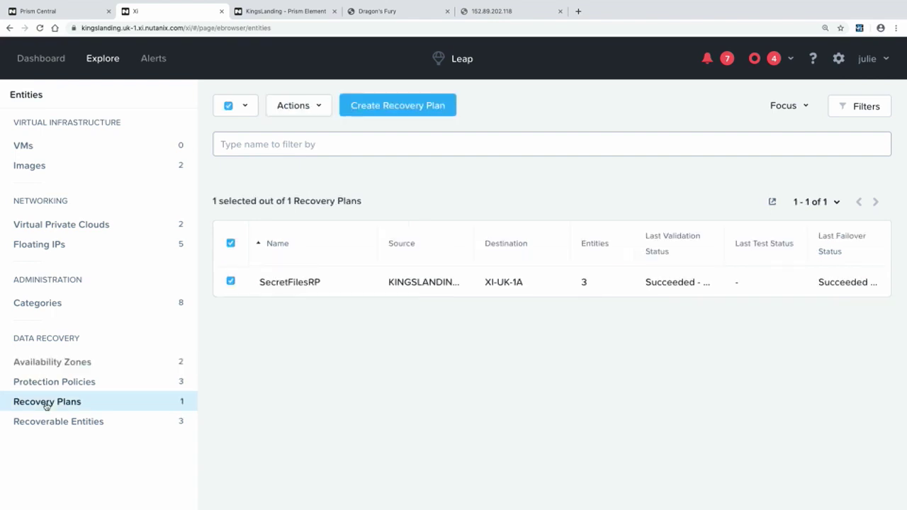
left_click(292, 106)
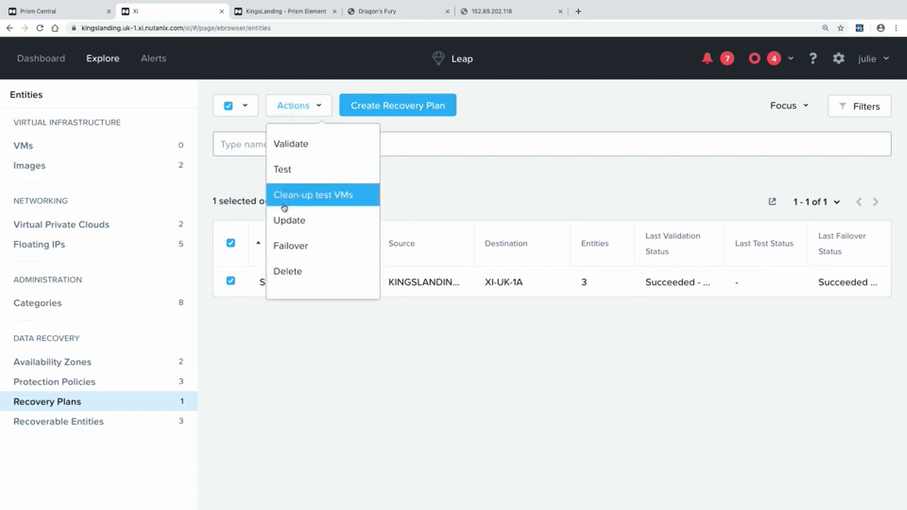
left_click(276, 245)
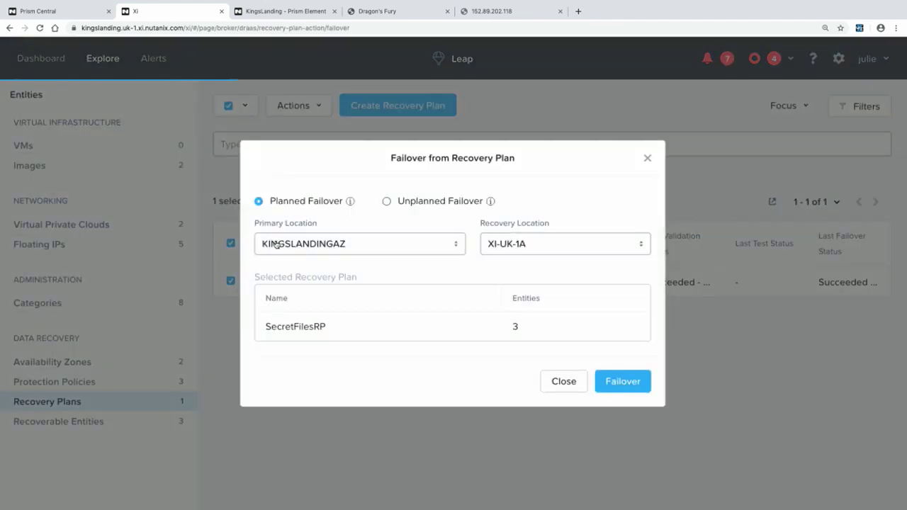
left_click(387, 201)
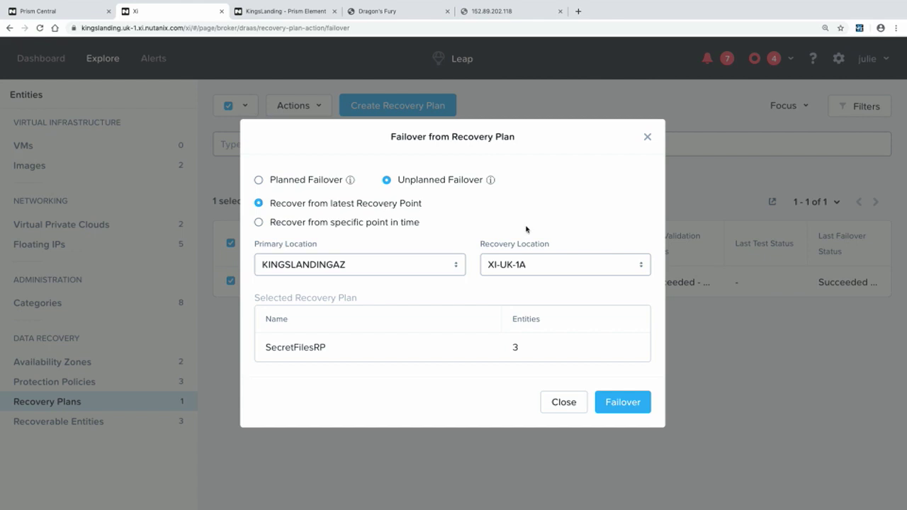
left_click(621, 404)
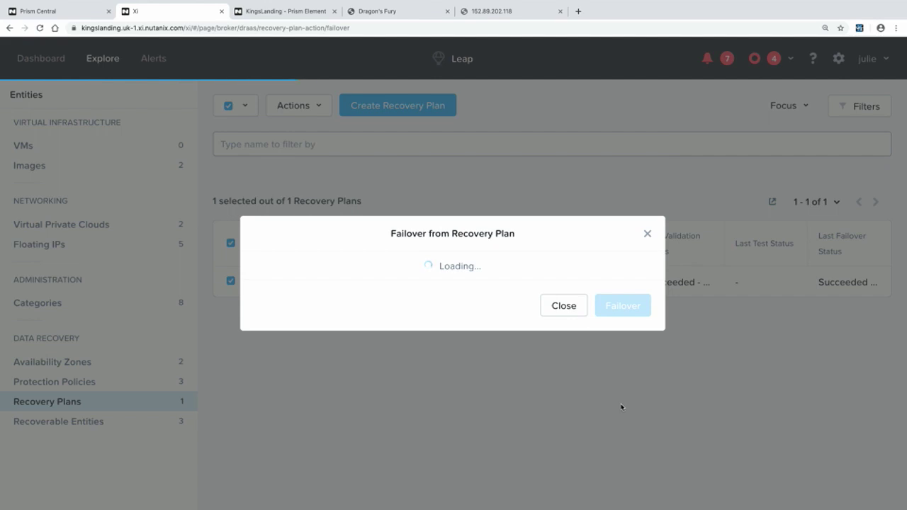